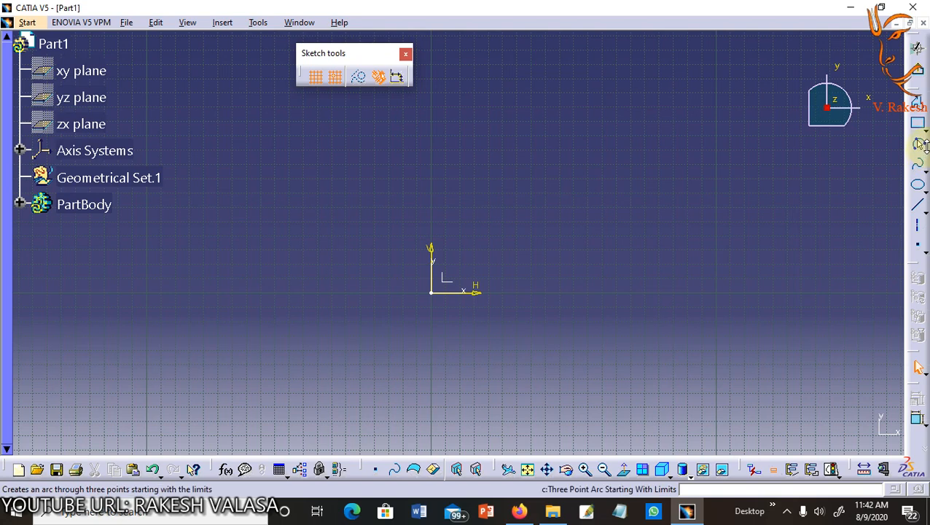
- Detach the circle and arc tools as a floating set beside the sketch
click(924, 146)
click(923, 146)
drag(788, 162, 686, 182)
drag(741, 150, 771, 178)
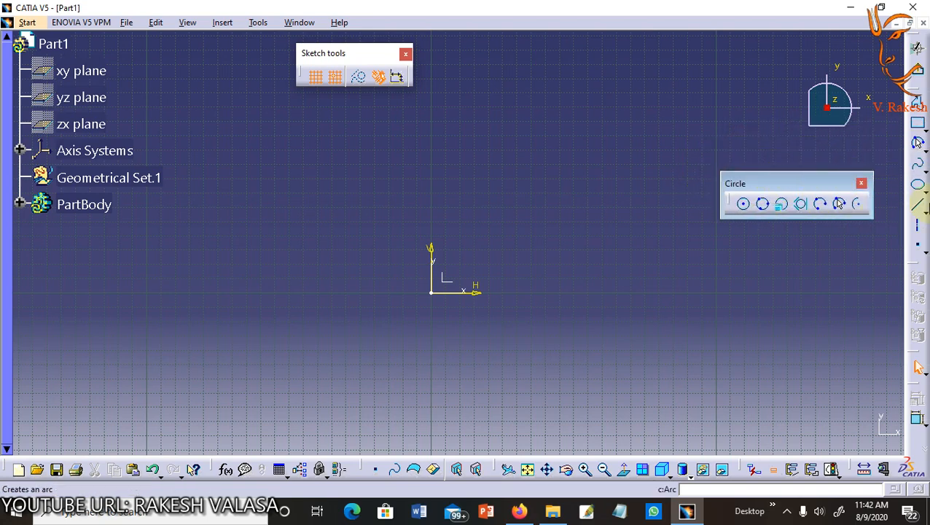
click(224, 23)
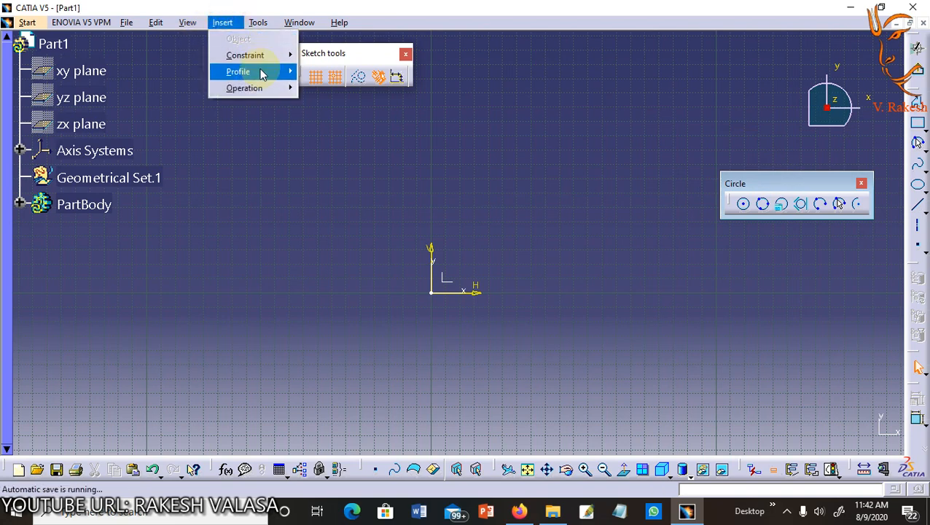
mouse_move(261, 72)
mouse_move(364, 105)
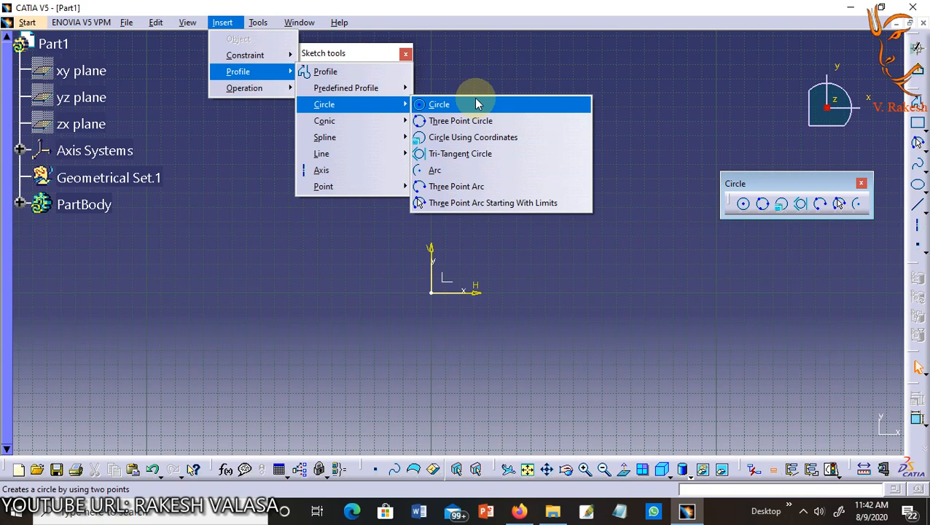
click(480, 68)
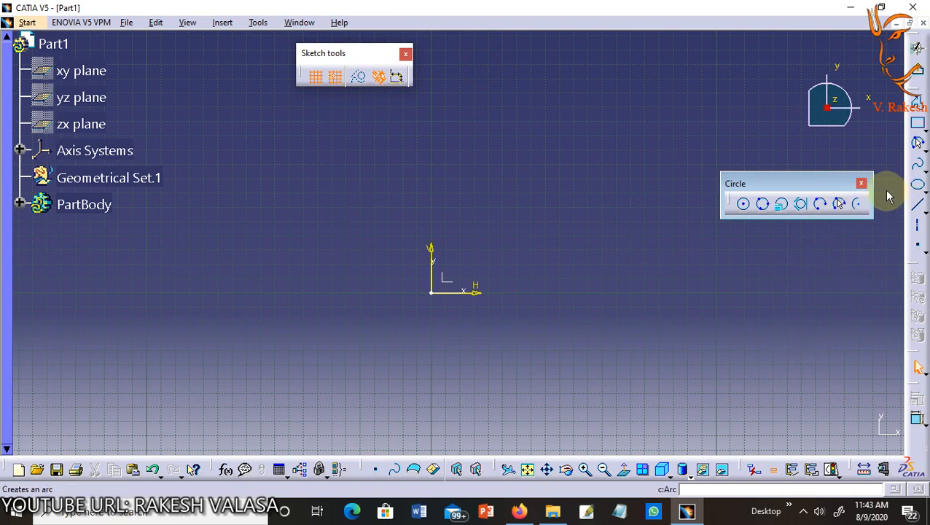
- Dismiss the floating set of circle tools and detach it again over the drawing area
click(860, 187)
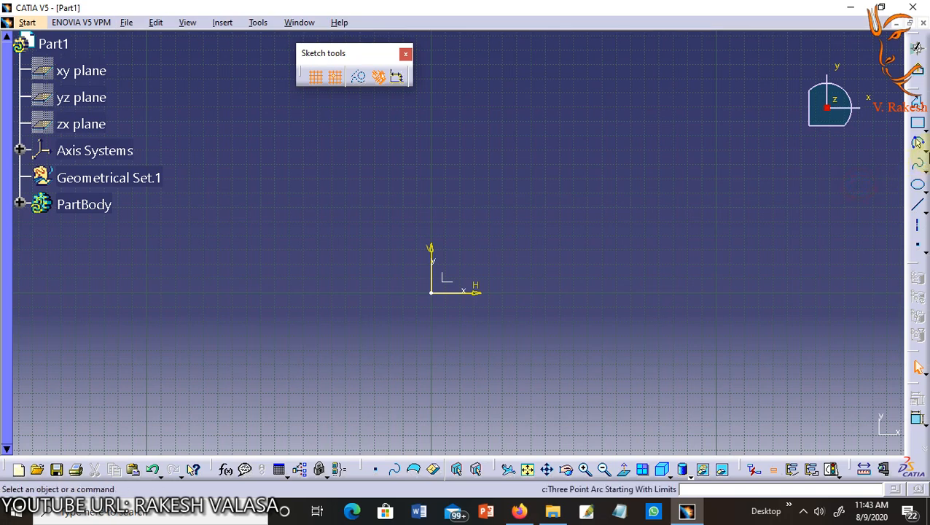
click(924, 149)
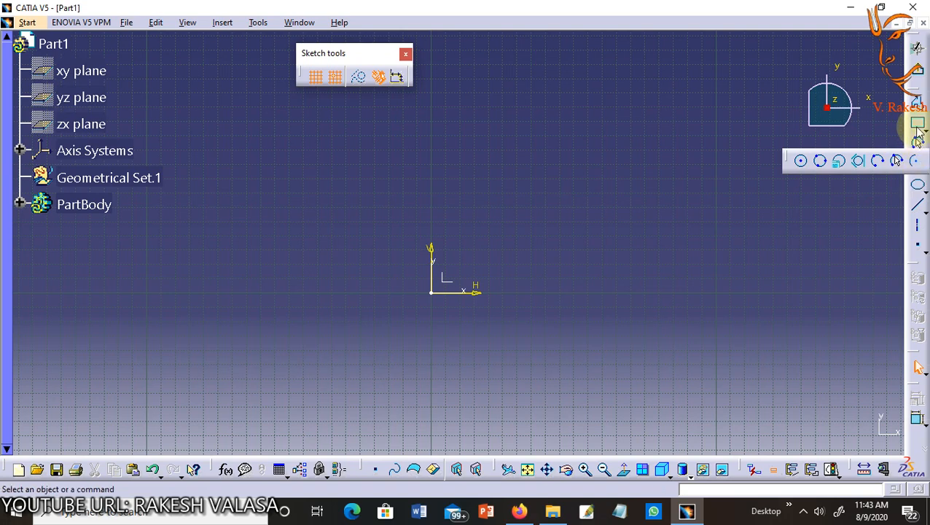
drag(787, 163, 700, 194)
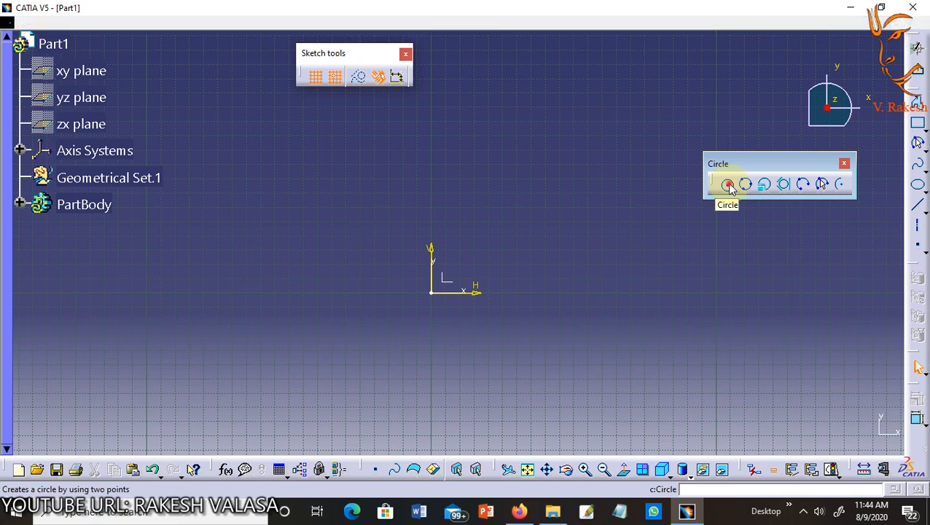
- Draw a large centre-point circle right of and above the origin, and a smaller one tangent to its lower-right side
click(728, 185)
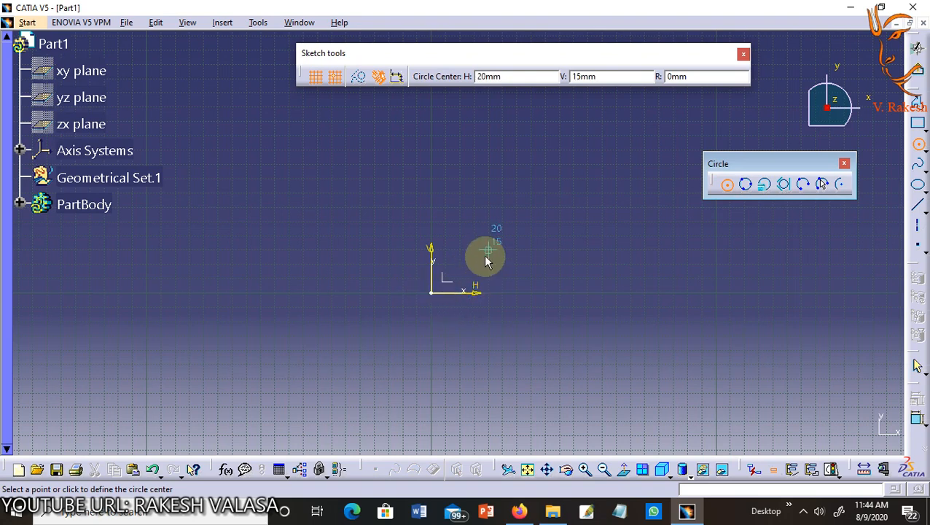
click(515, 221)
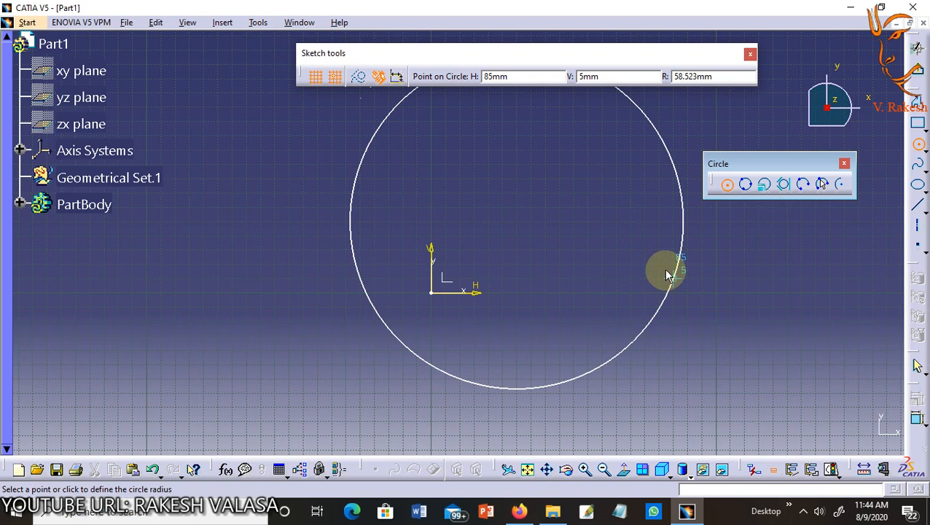
click(612, 240)
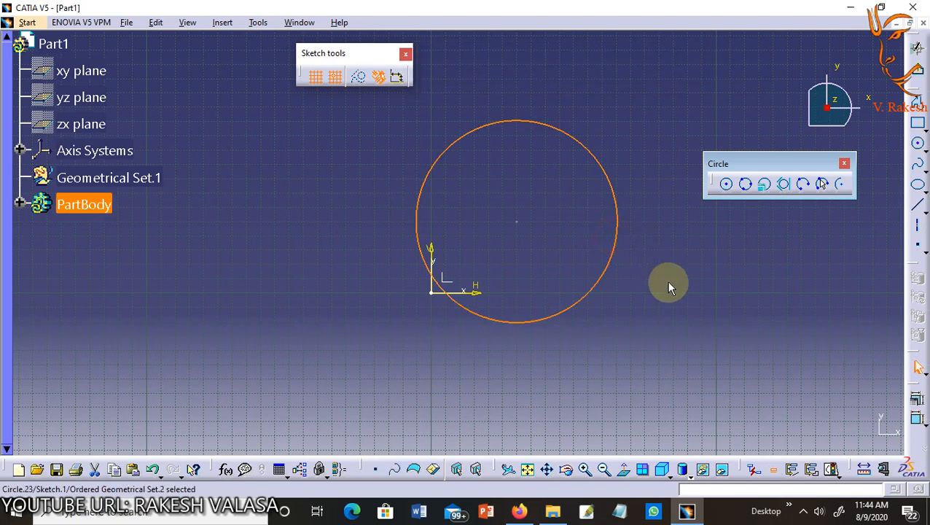
click(725, 184)
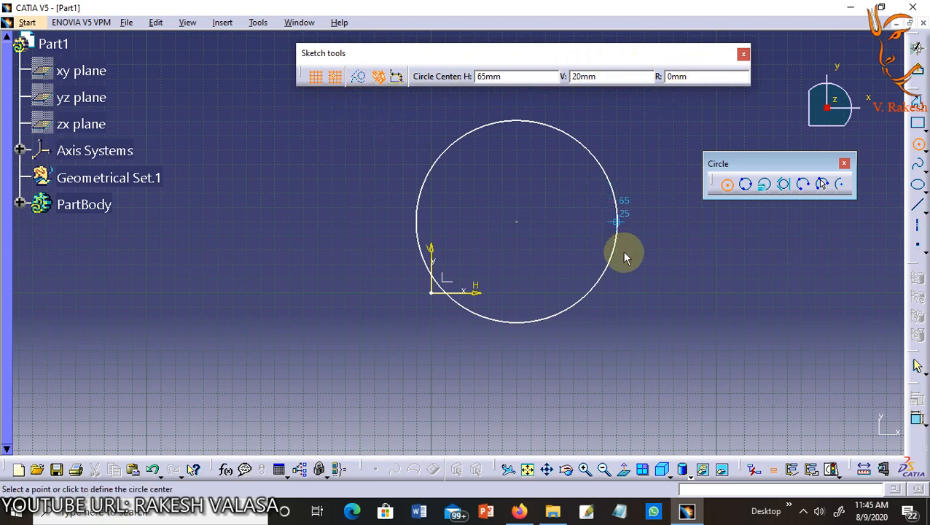
click(631, 309)
click(650, 333)
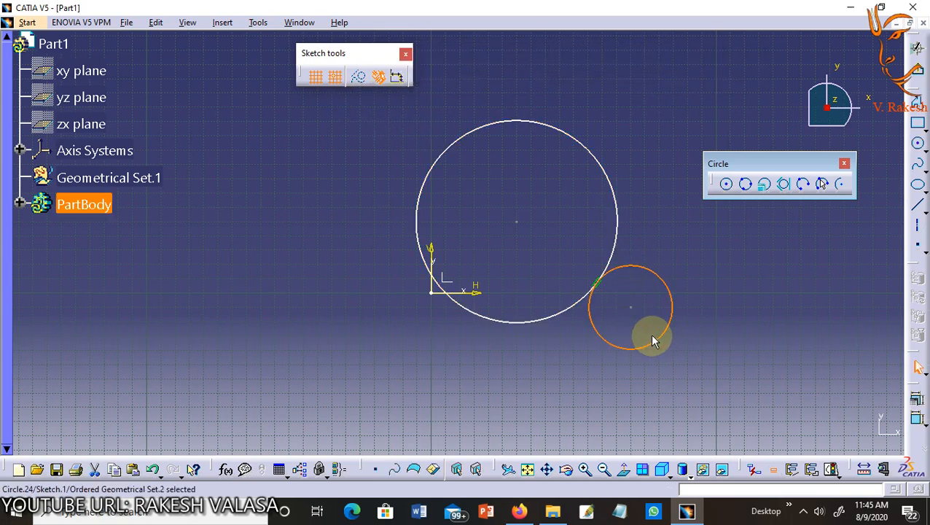
- Draw two Three Point Circles on the negative H side: one of radius about 25 mm and a smaller one above it
click(746, 185)
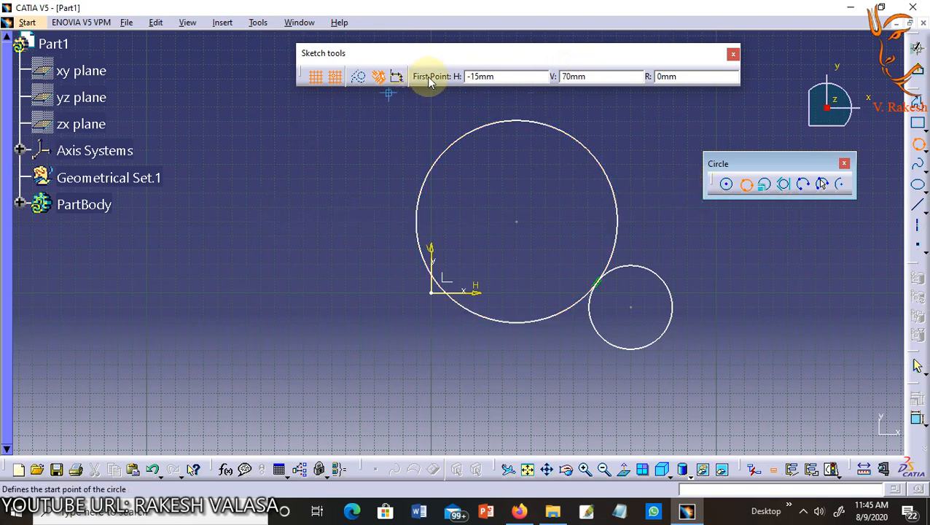
click(218, 321)
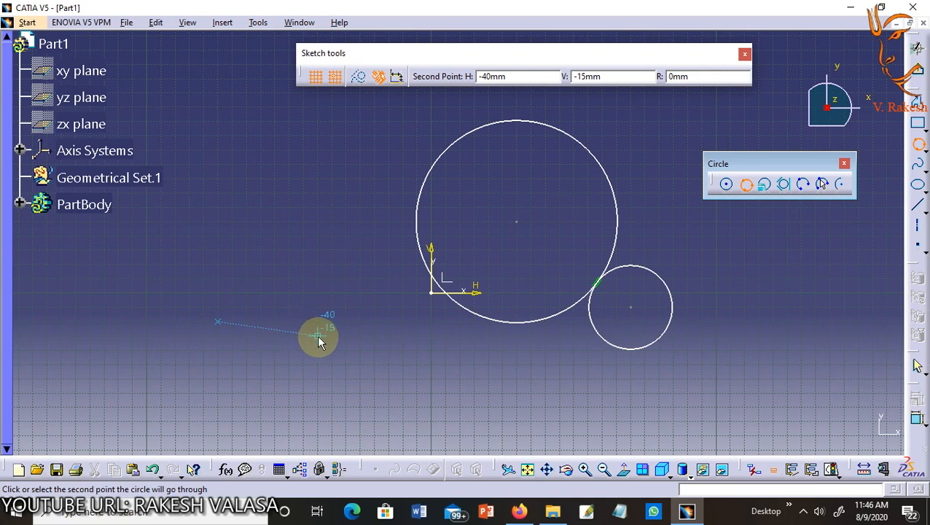
click(335, 371)
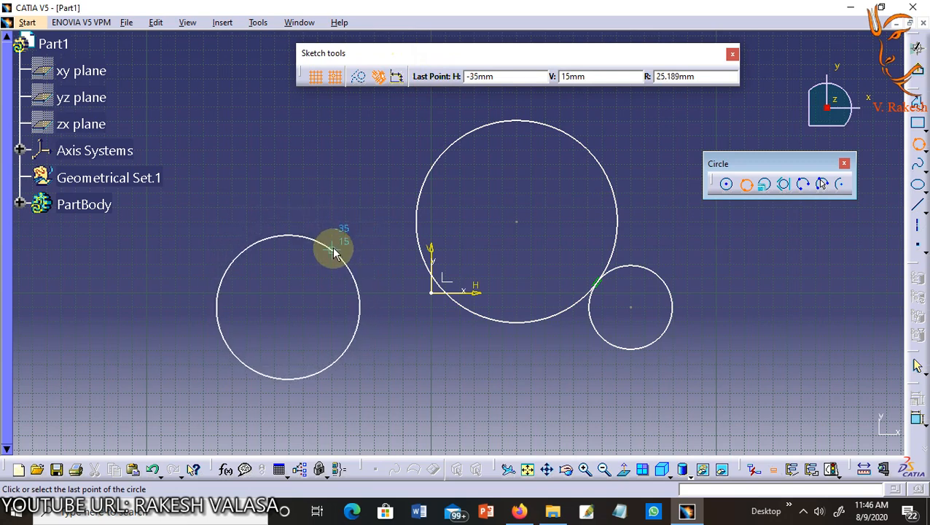
click(333, 252)
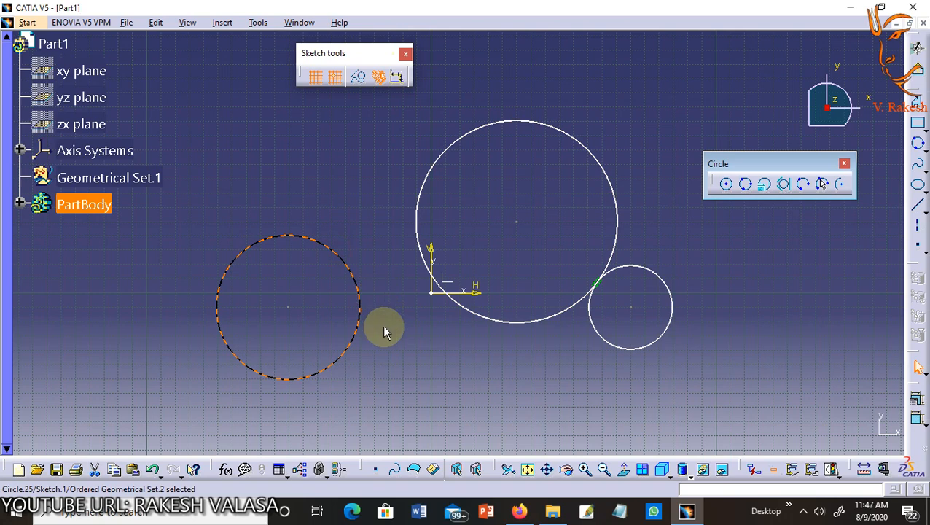
click(746, 186)
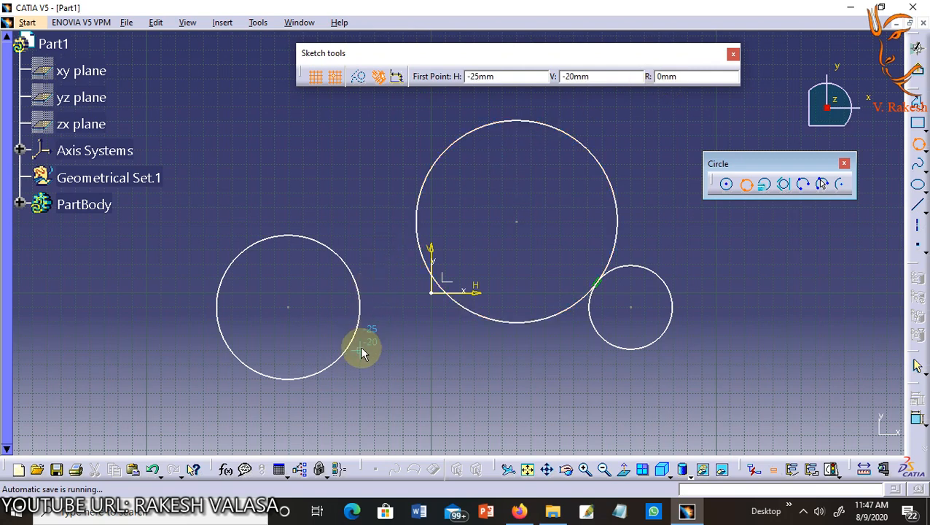
click(289, 193)
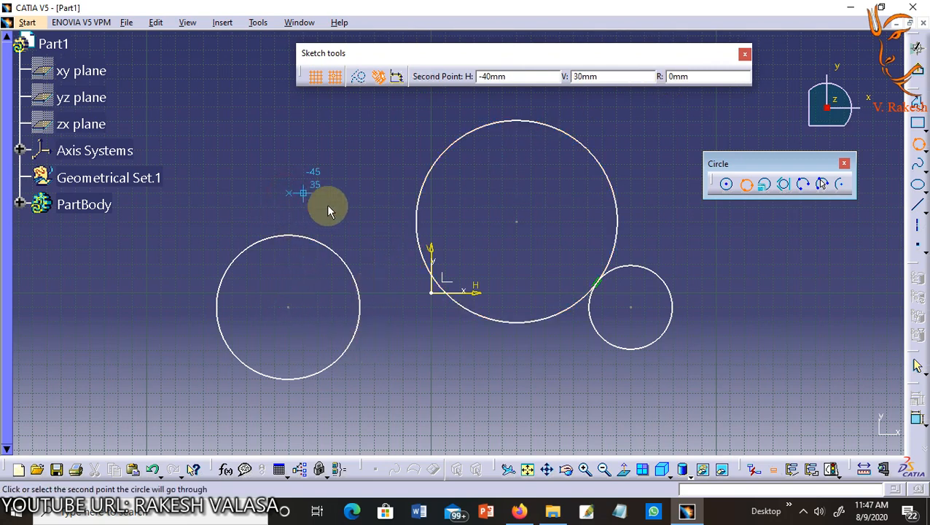
click(349, 219)
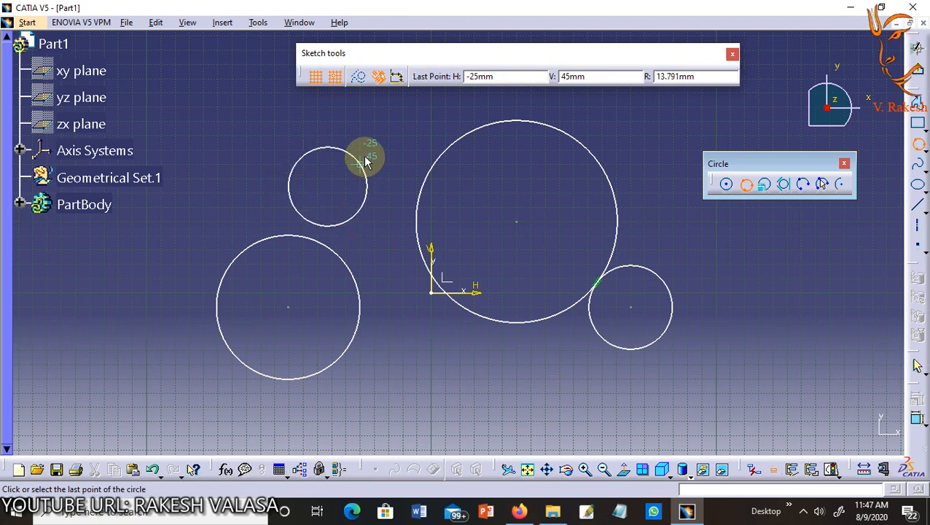
click(363, 150)
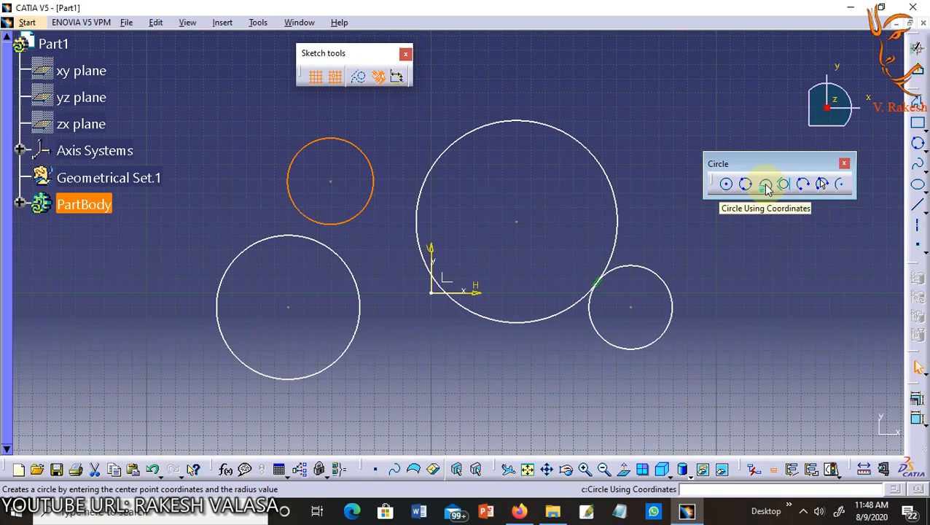
- Create a 50 mm radius circle using Cartesian coordinates H 20 mm, V 20 mm from the small upper-left circle's centre
click(765, 185)
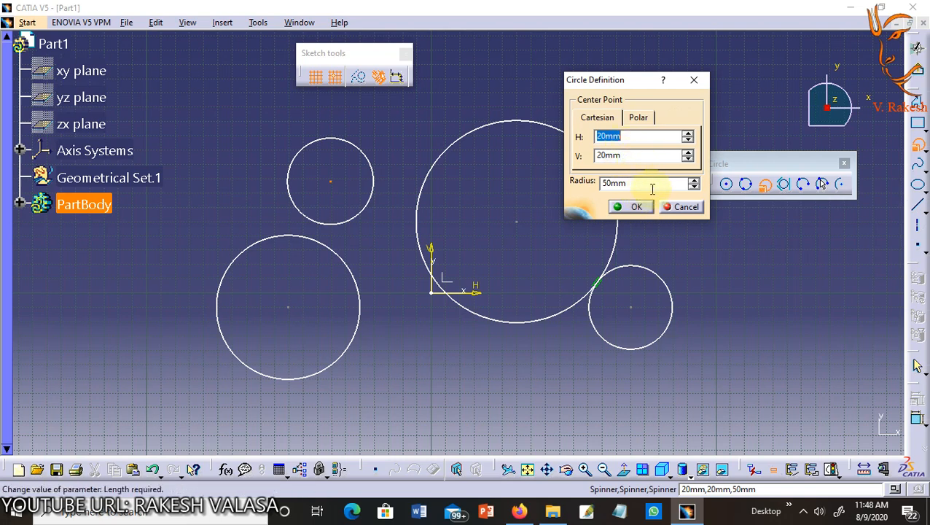
click(637, 207)
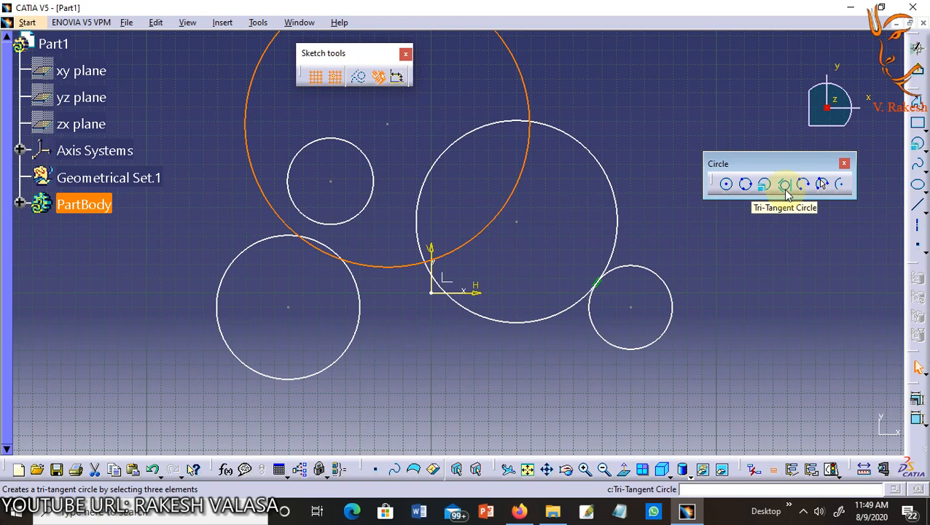
- Create a Tri-Tangent Circle touching the two three-point circles and the large centre-point circle
click(785, 186)
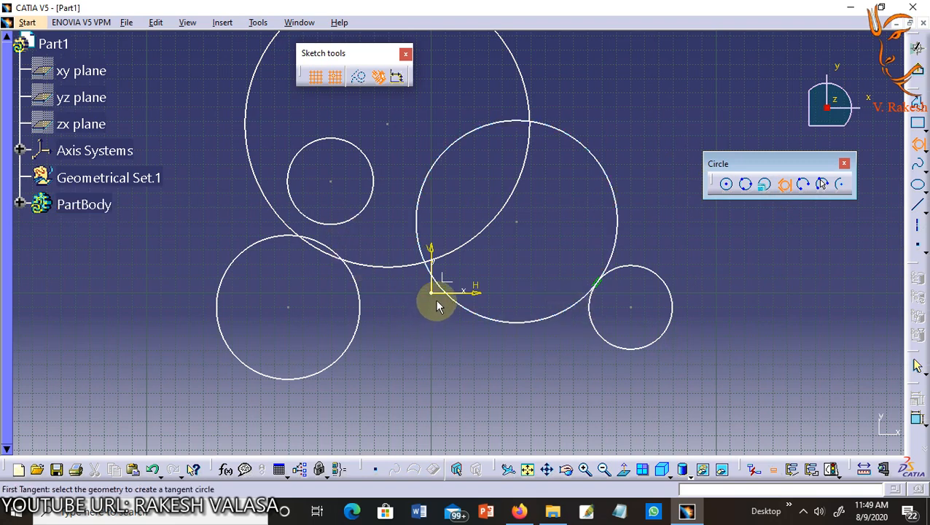
click(373, 205)
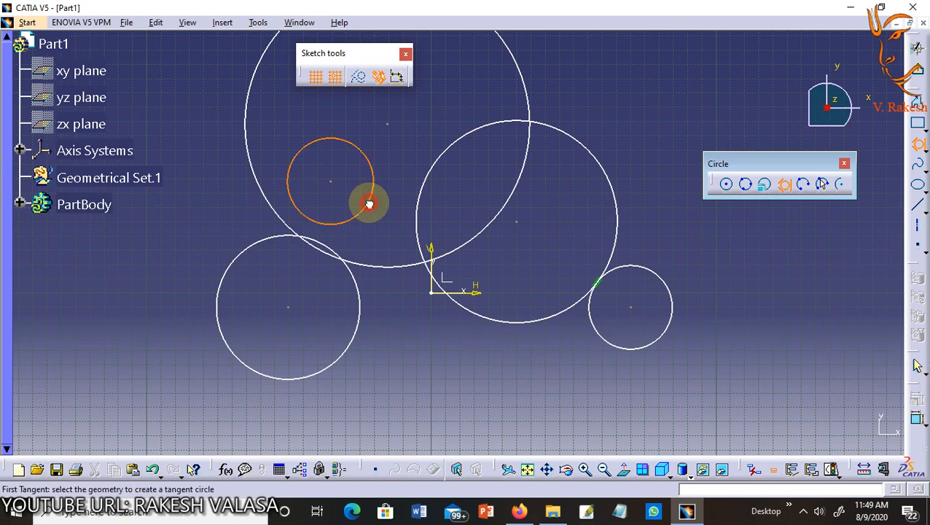
click(358, 293)
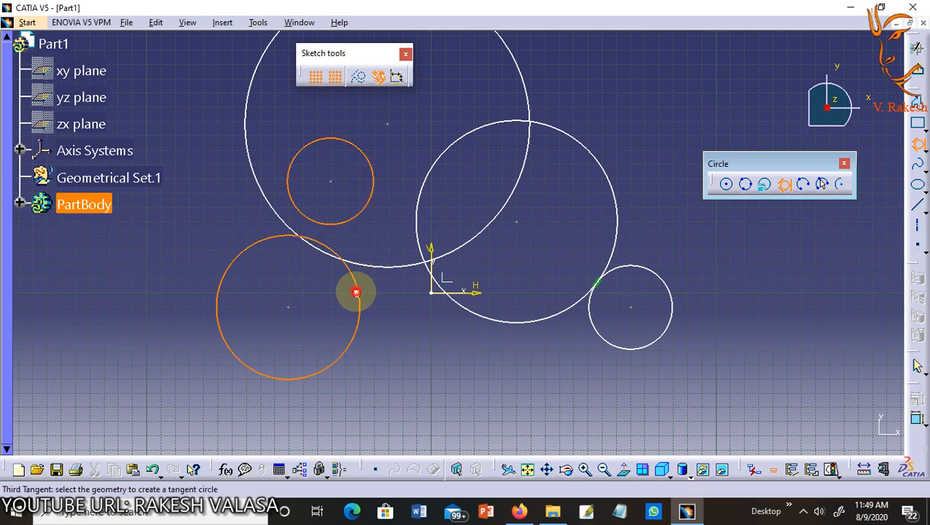
click(421, 236)
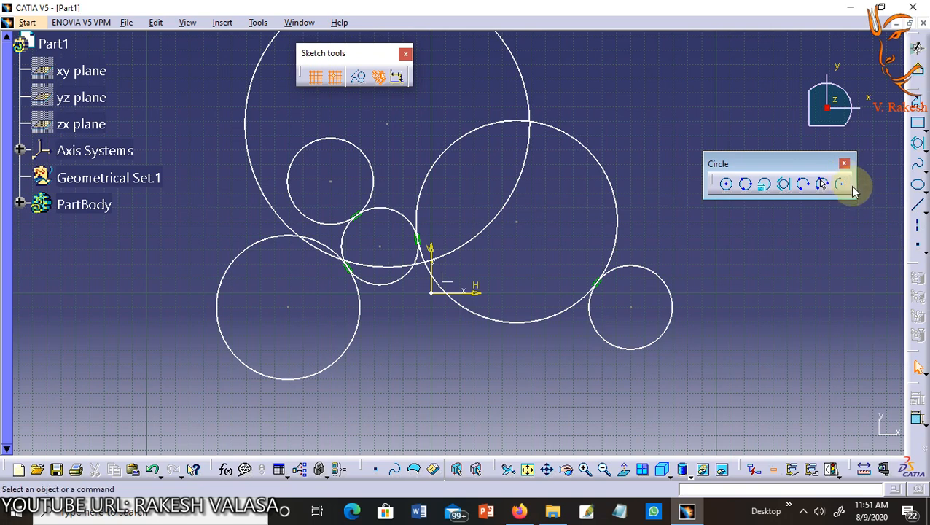
click(824, 184)
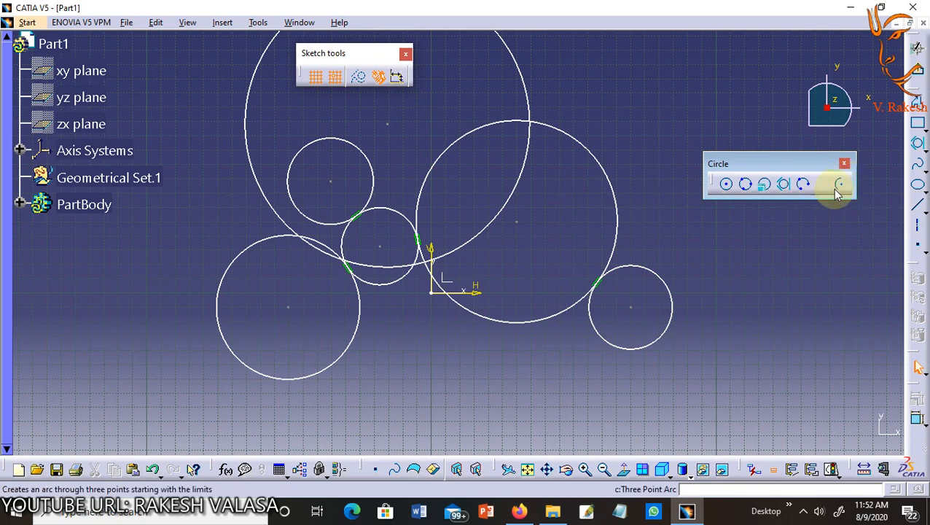
click(838, 188)
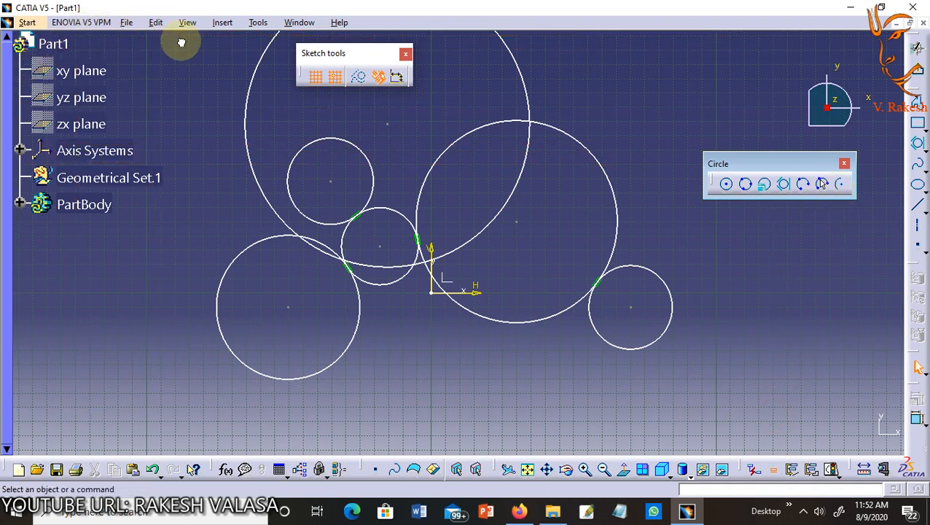
- Delete all circles from the sketch, including the 50 mm radius one
key(ctrl+a)
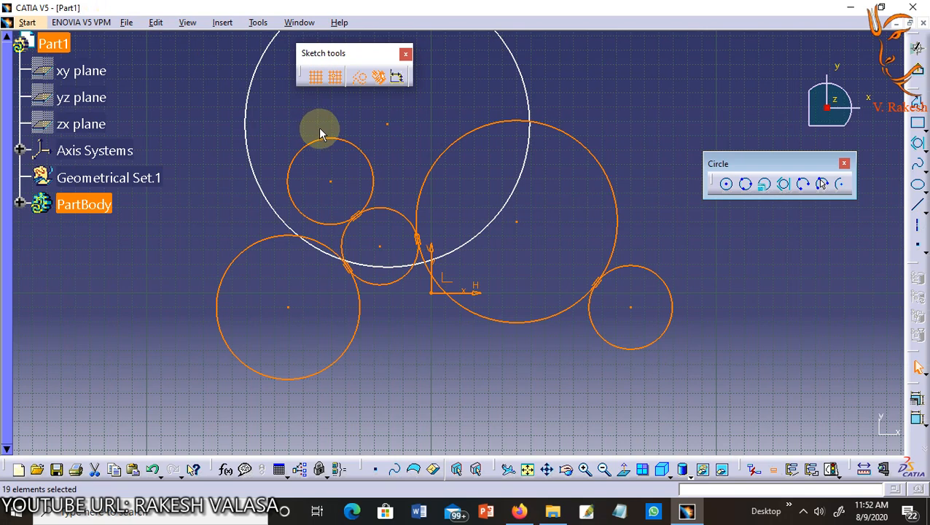
key(Delete)
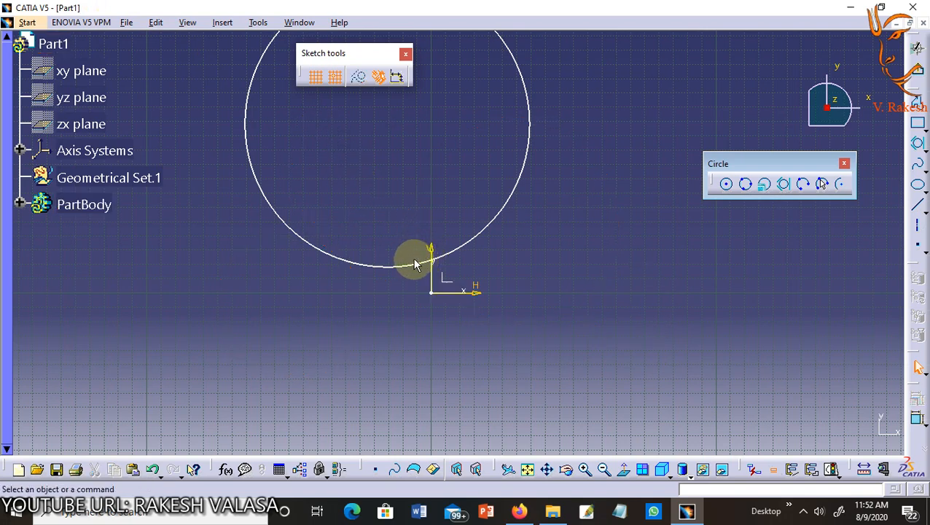
click(412, 265)
key(Delete)
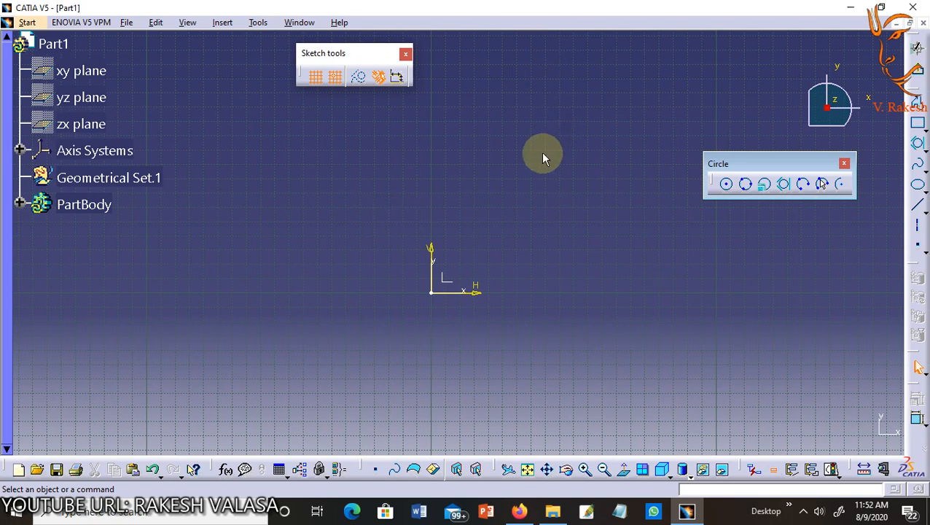
click(804, 513)
click(851, 321)
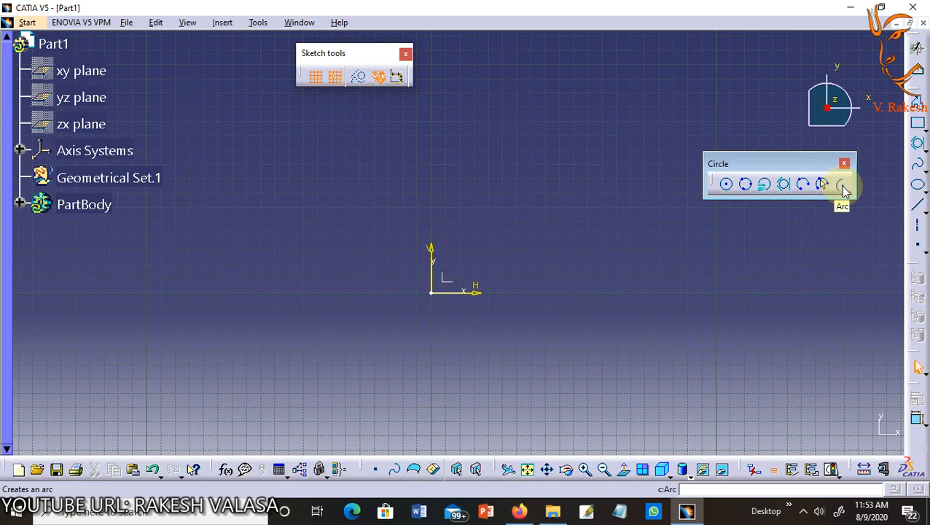
- Draw an Arc centred just below the origin with radius about 57 mm, from H 65 mm, V -30 mm counterclockwise over the origin to its upper-left side
click(840, 185)
click(467, 348)
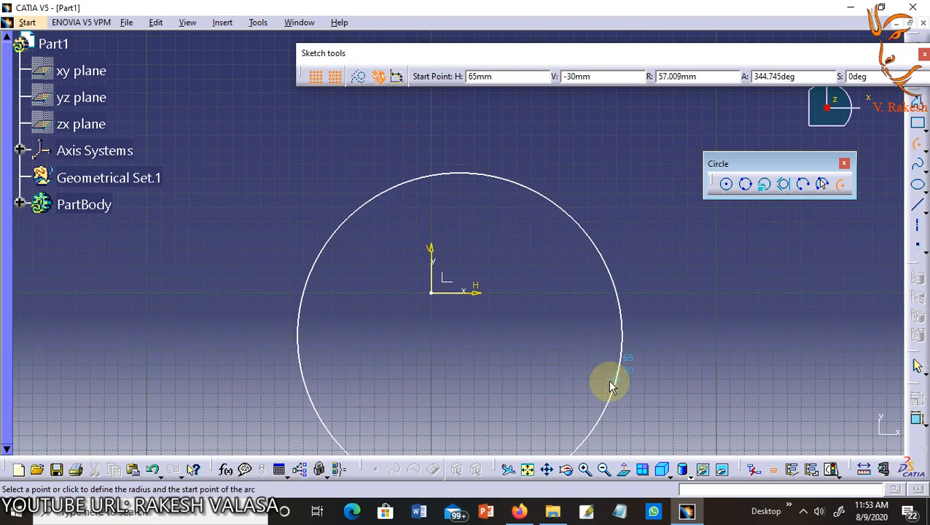
click(609, 381)
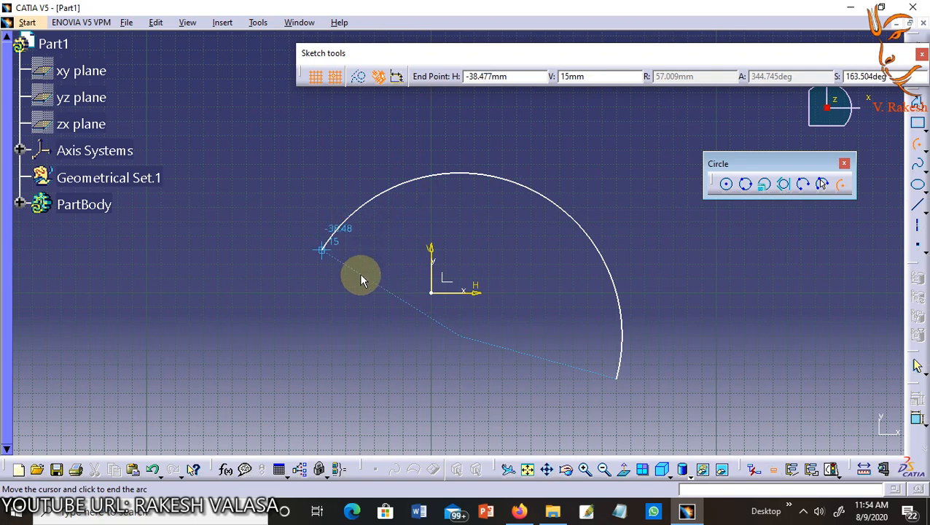
click(366, 213)
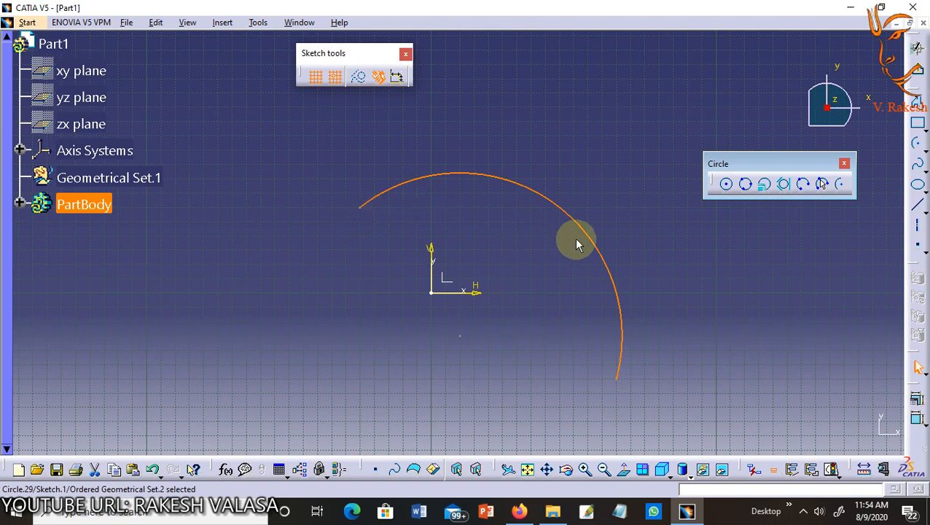
- Delete the existing arc and draw a Three Point Arc from about H 10, V 35 mm through H 45, V 0 mm to H 75, V 20 mm
key(Delete)
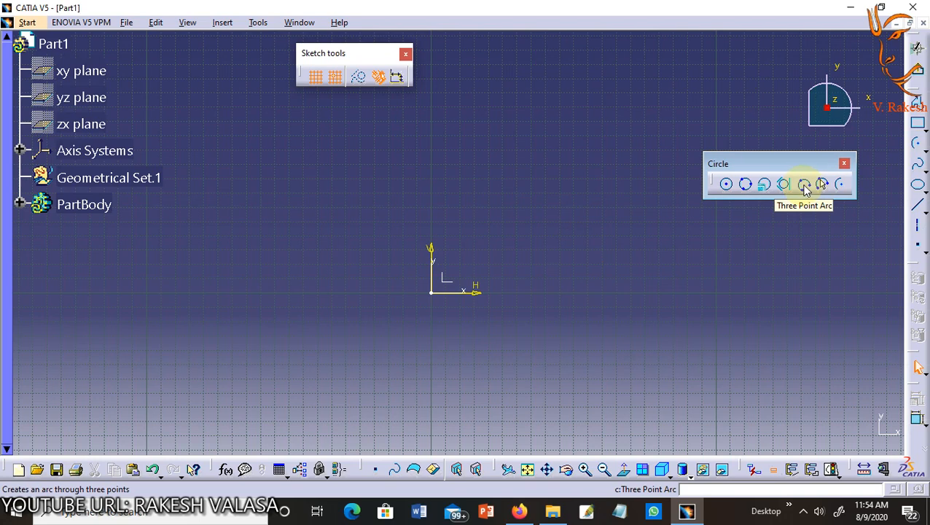
click(804, 187)
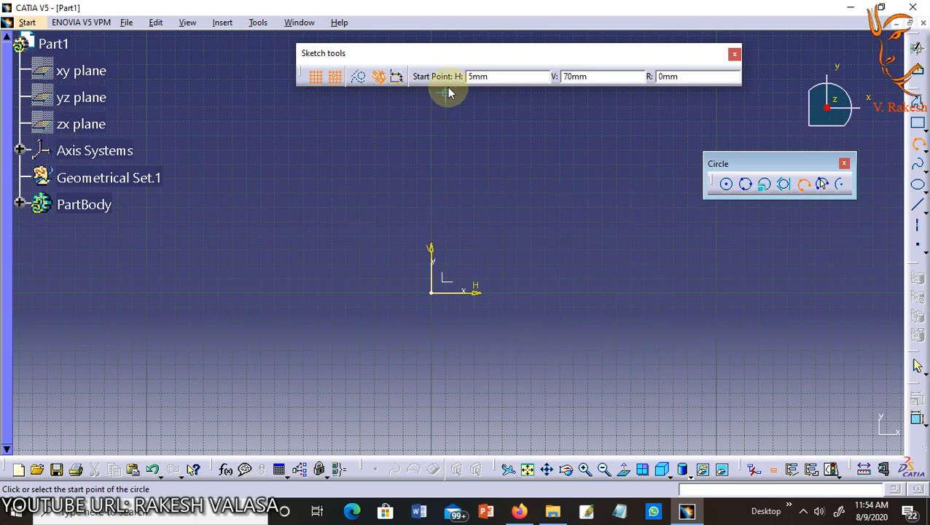
click(459, 193)
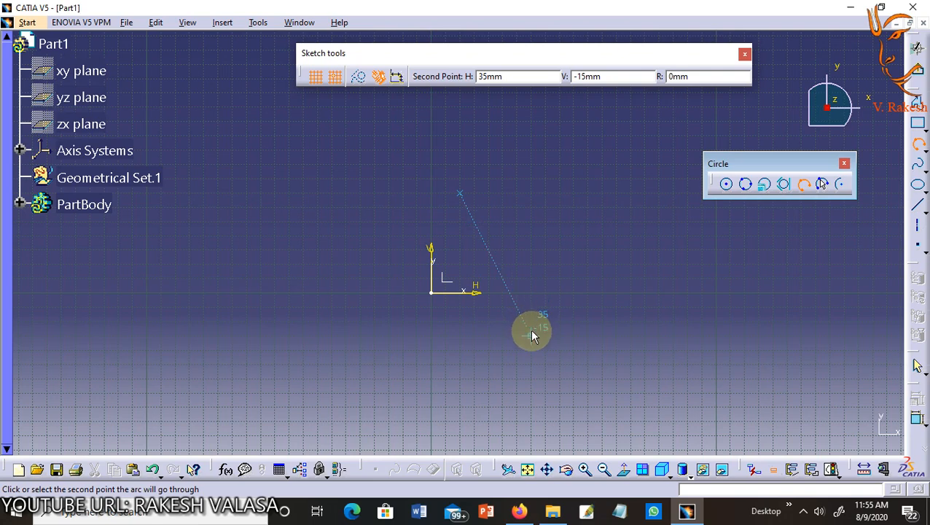
click(560, 298)
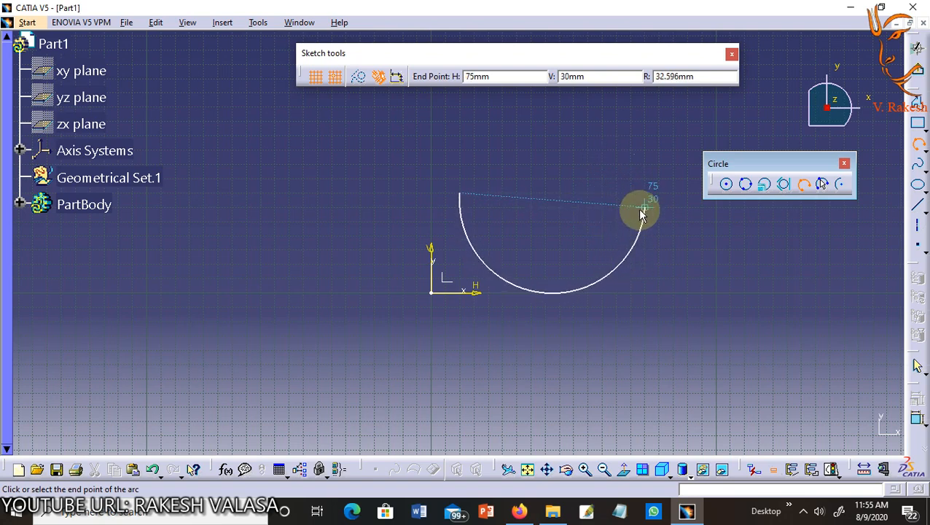
click(648, 239)
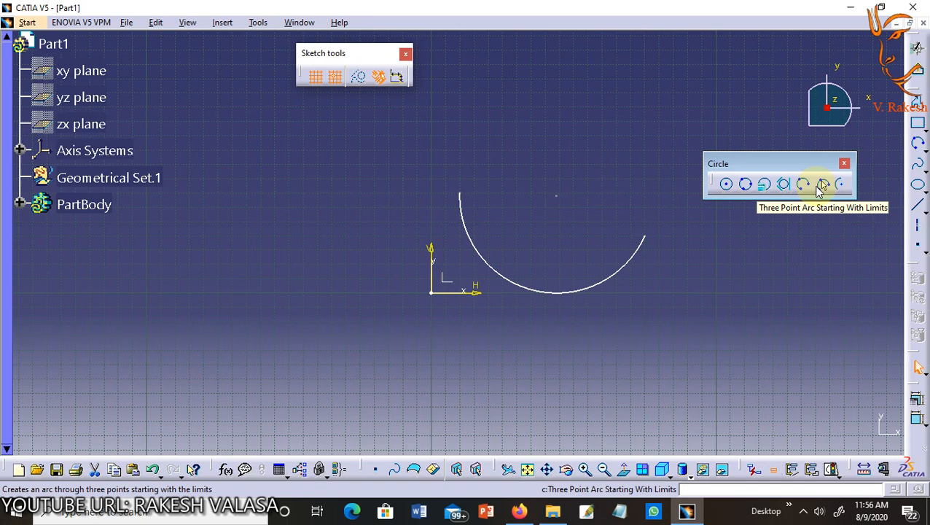
- Draw a Three Point Arc Starting With Limits from about H -85, V 5 mm to H -35, V -10 mm, bulging upward through H -60, V 40 mm
click(821, 186)
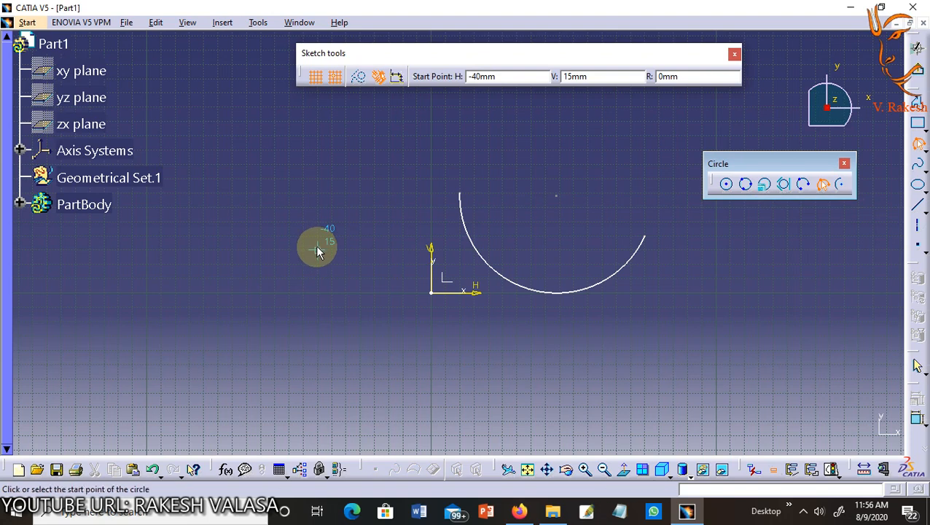
click(189, 279)
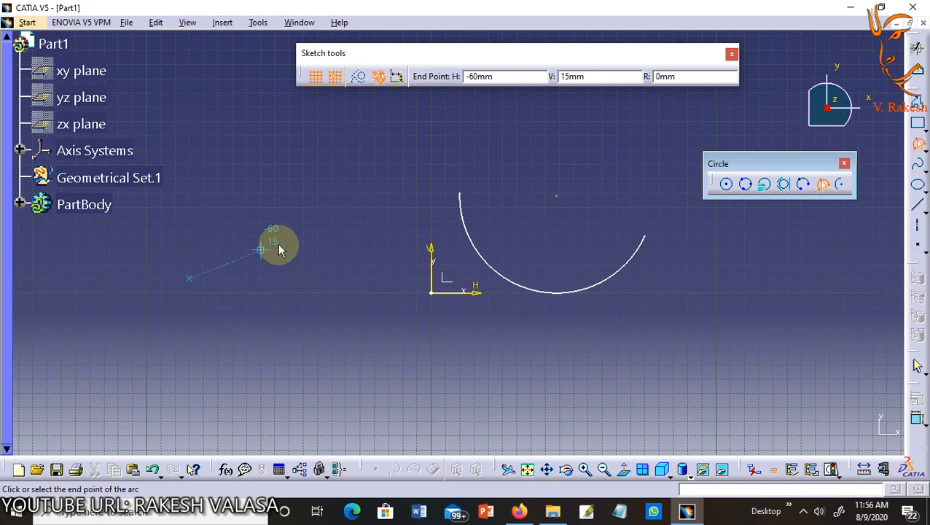
click(332, 326)
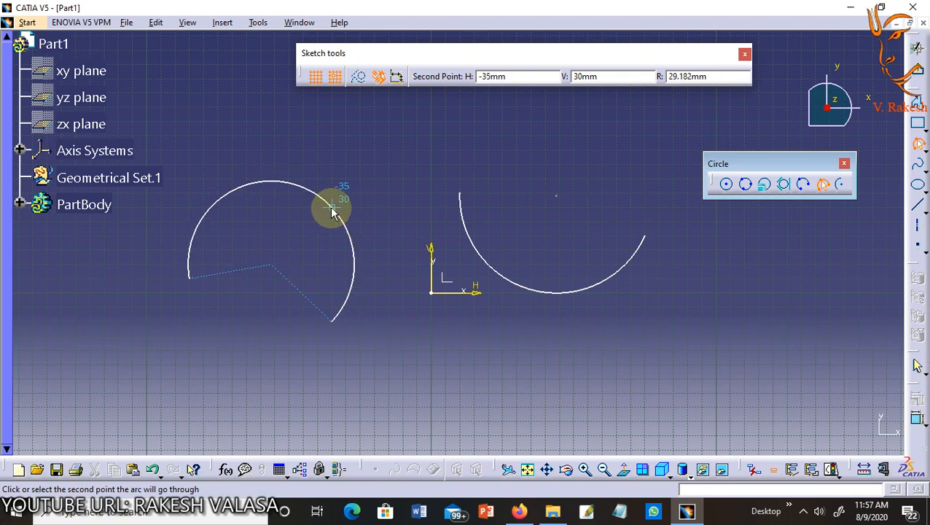
click(264, 186)
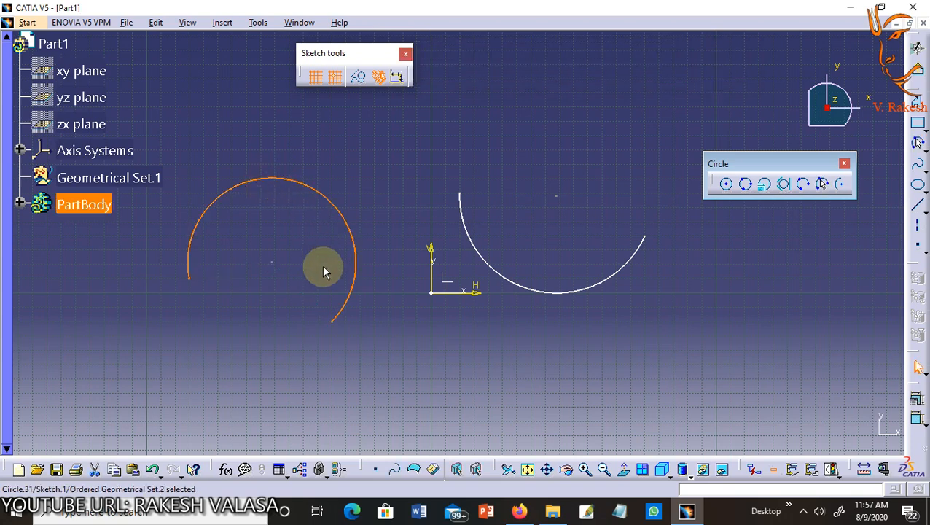